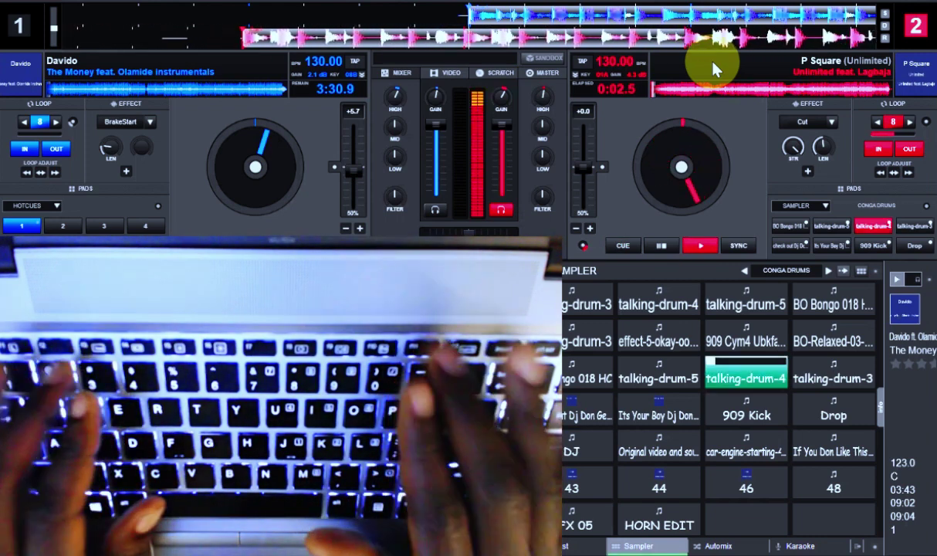
Start deck 2, fire talking-drum-4, 909 cymbal and pad 44 samples, then preview deck 1 in headphones
key("F2")
key("space")
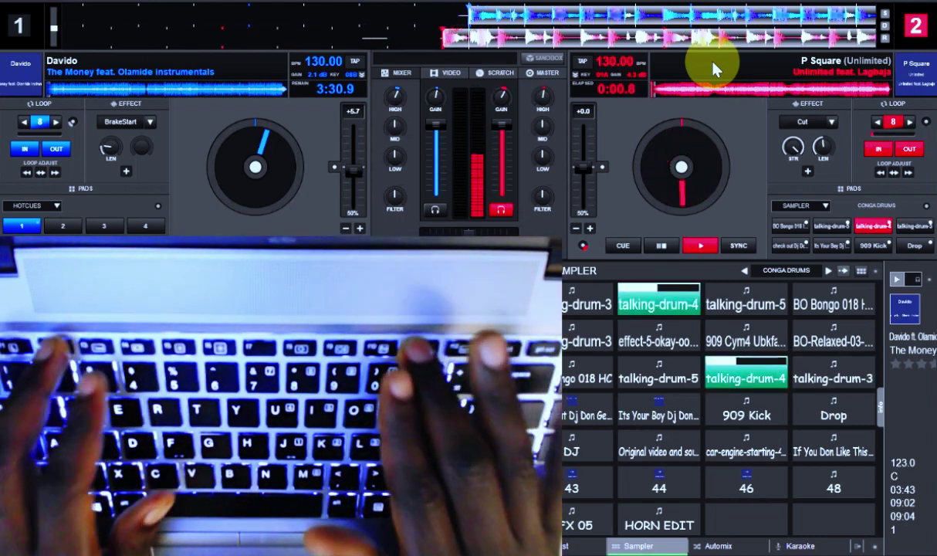
key("F7")
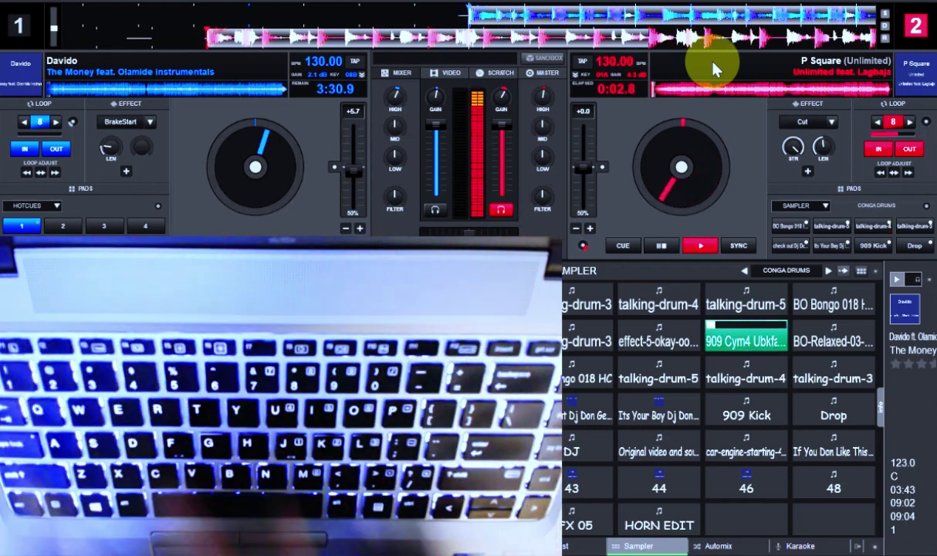
left_click(659, 488)
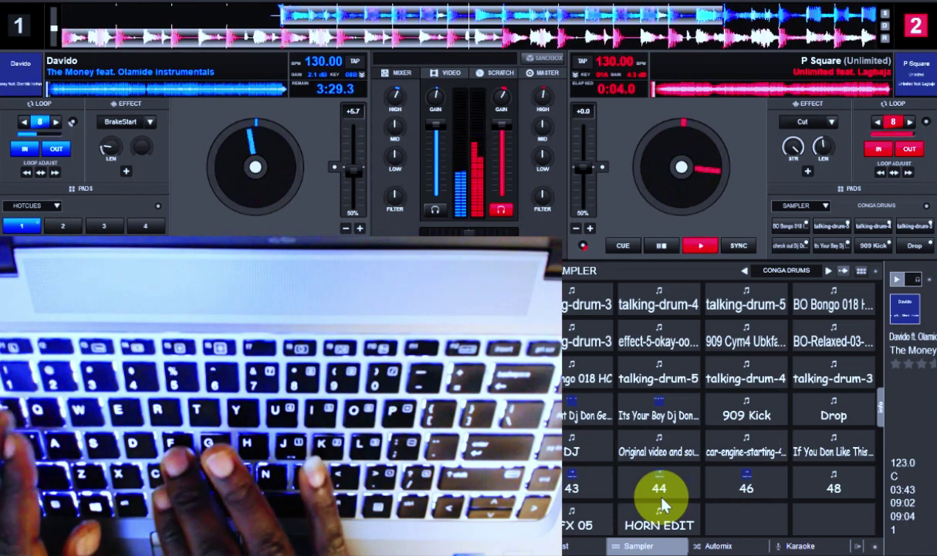
key("Tab")
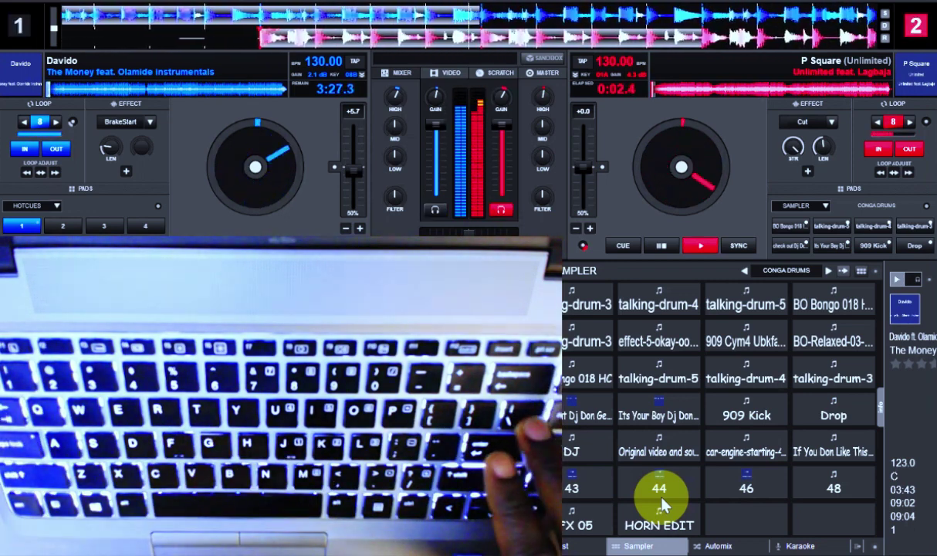
key("Tab")
Fire HORN EDIT, then talking-drum-5, talking-drum-4, bongo and the short vocal effect samples
left_click(652, 524)
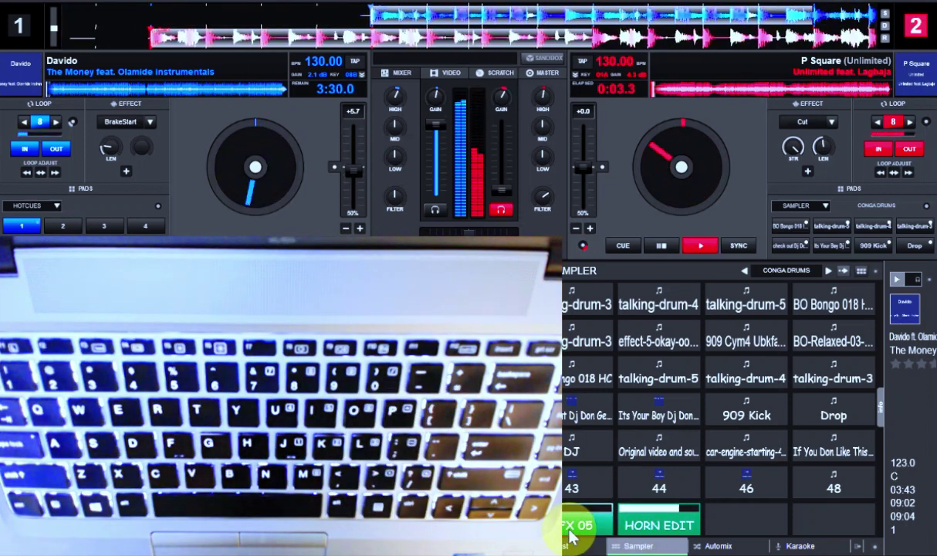
key("5")
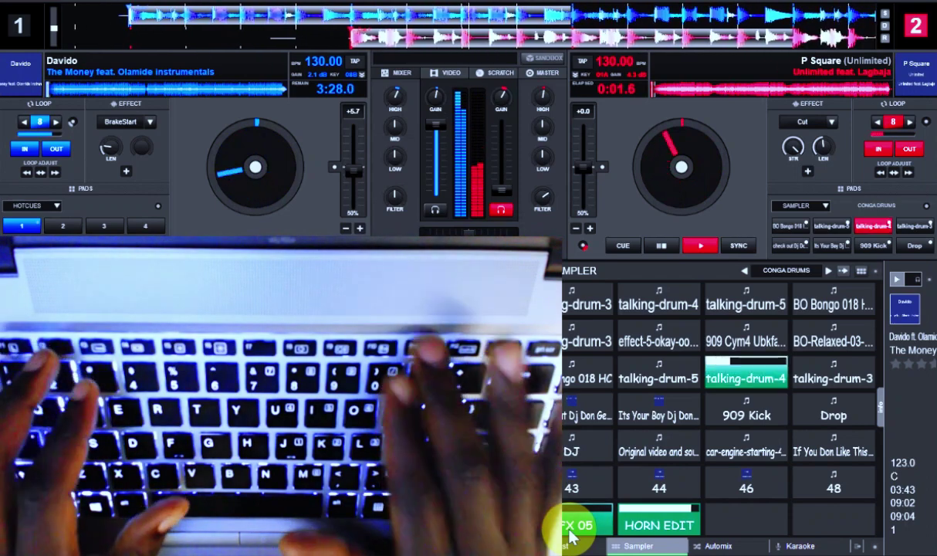
key("2")
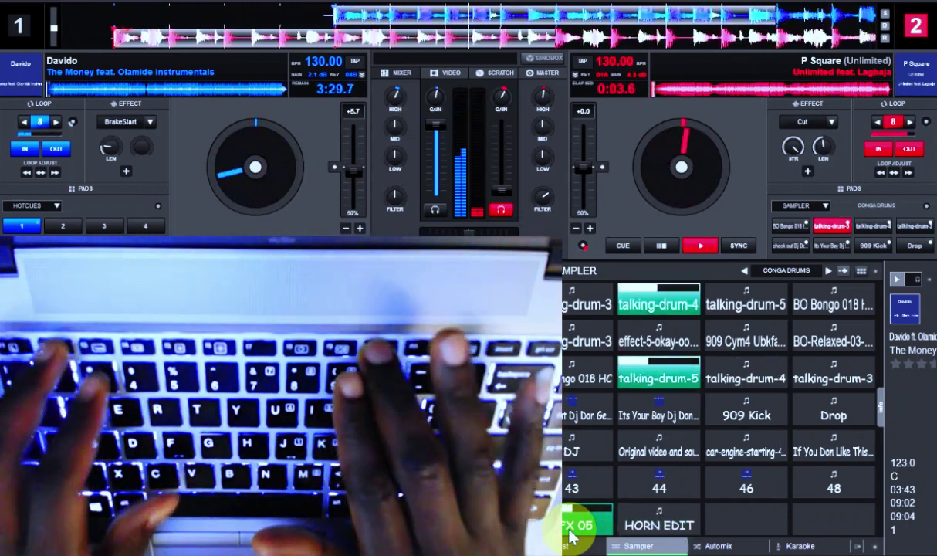
key("4")
key("3")
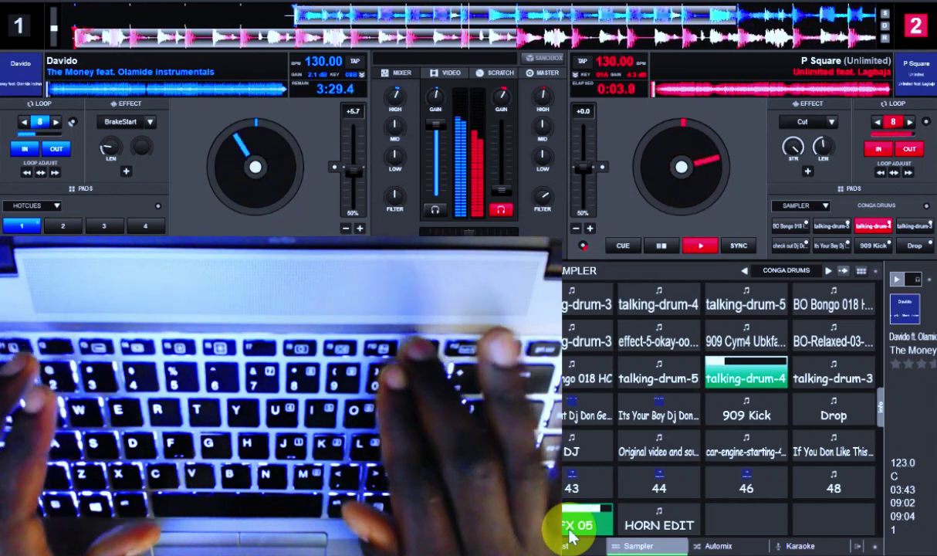
key("6")
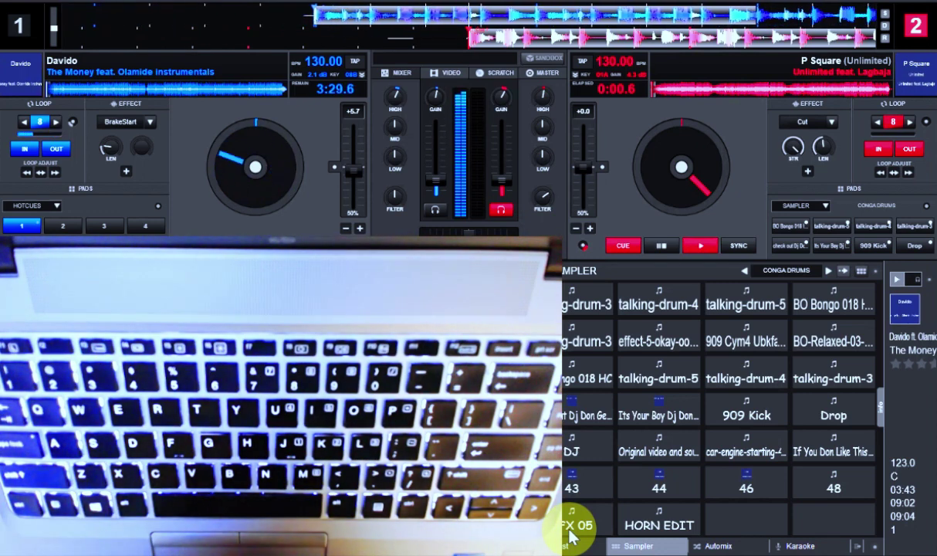
Pause deck 2, restart it, then pause it twice more so it rests at its cue
key("space")
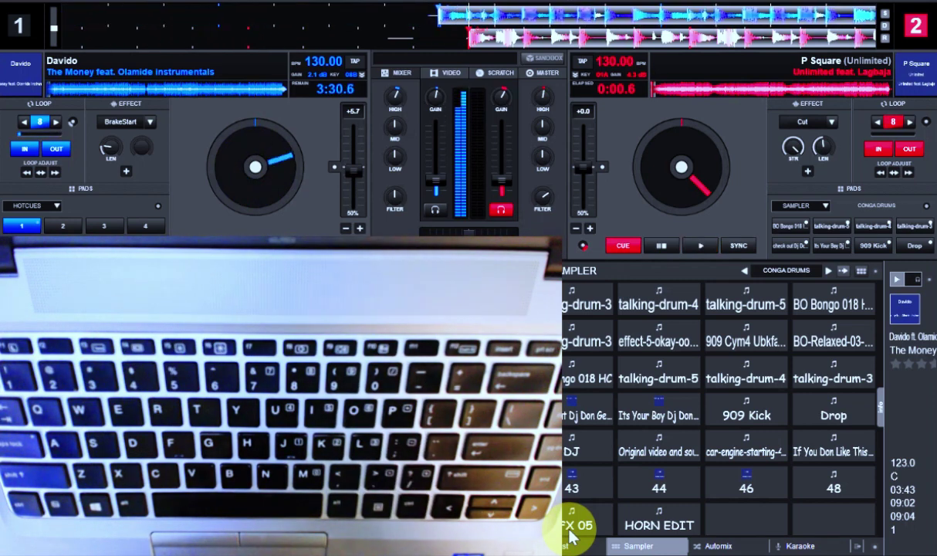
key("space")
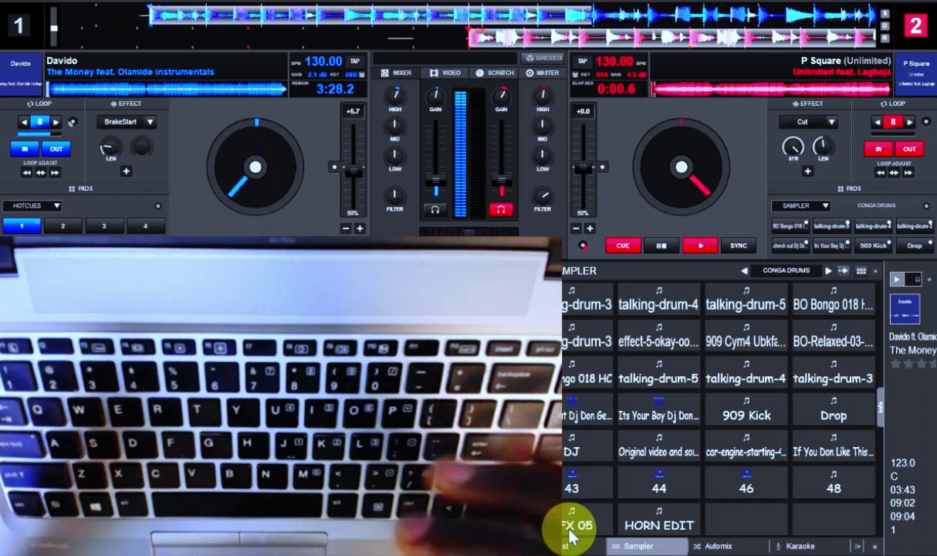
key("space")
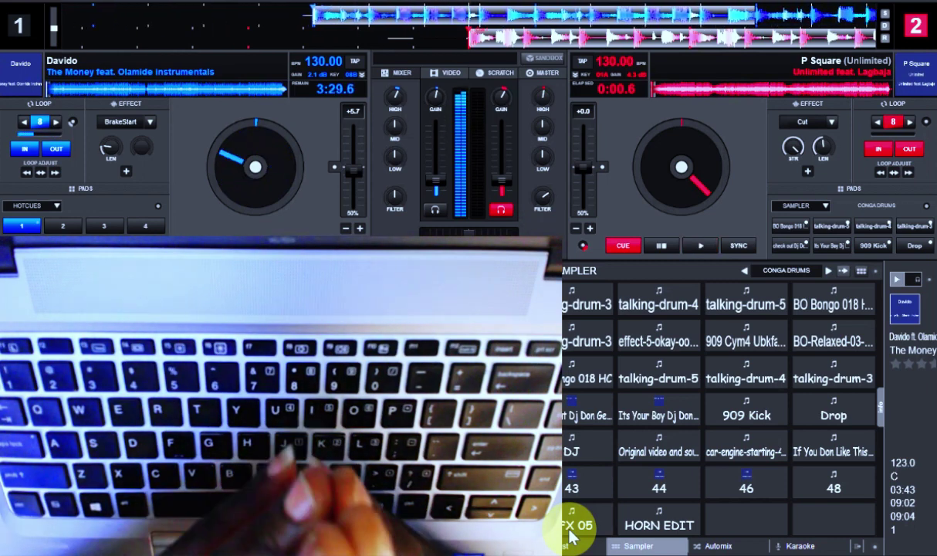
key("space")
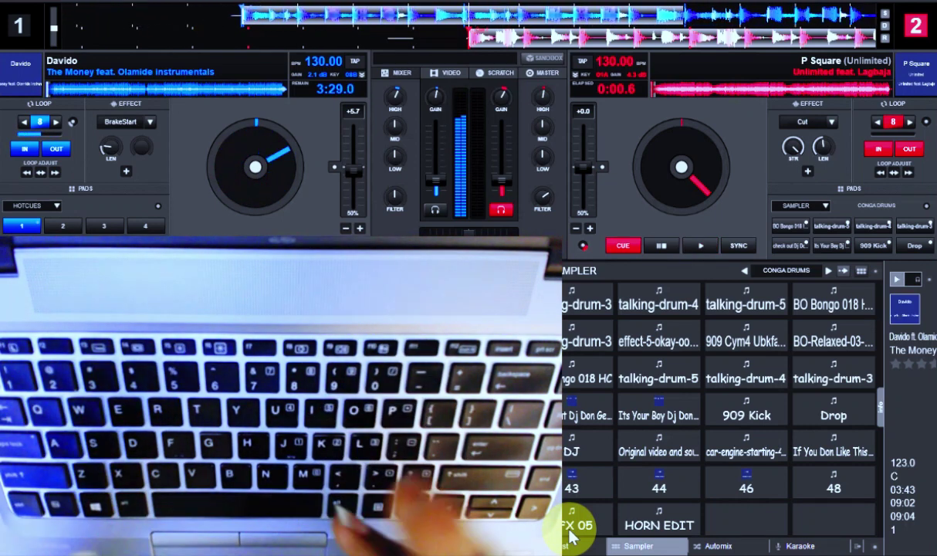
Toggle deck 2 on and off with Space in short bursts over The Money on deck 1
key("space")
key("space")
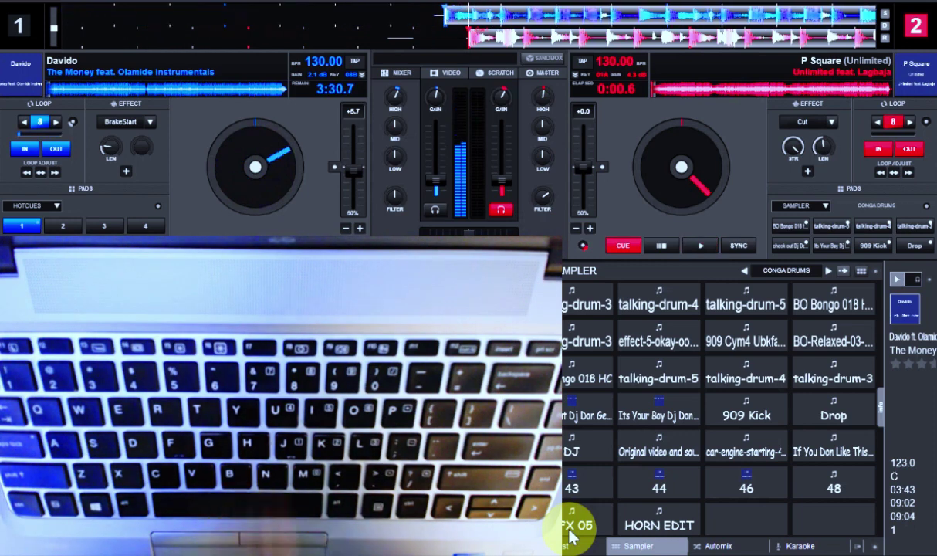
key("space")
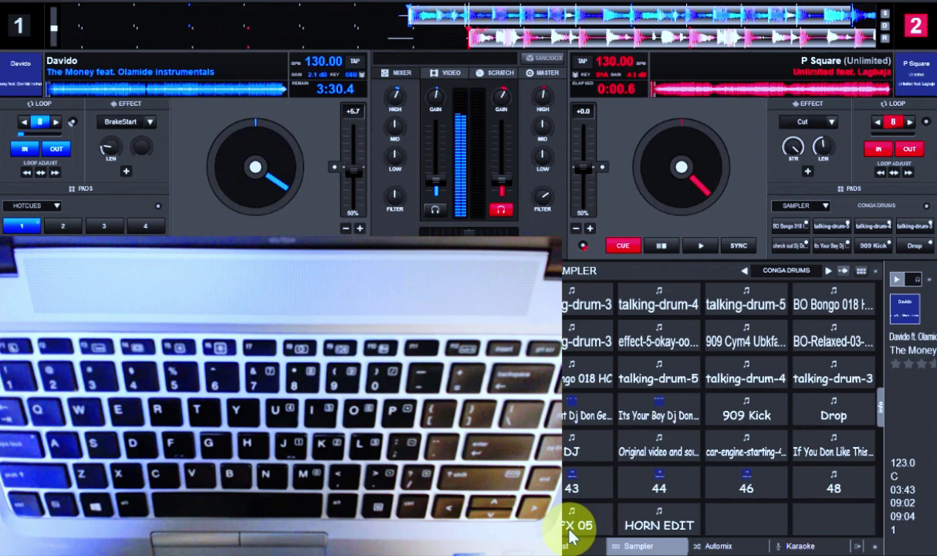
key("space")
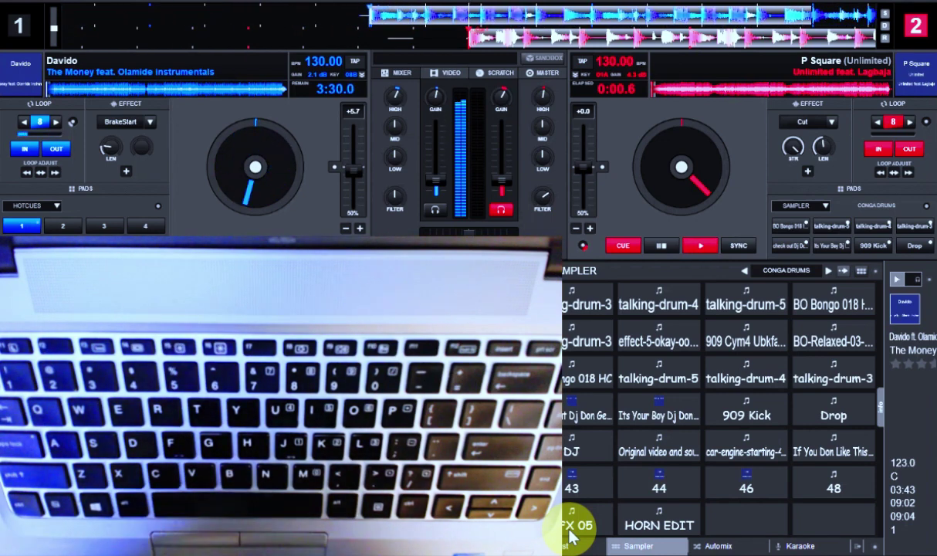
key("space")
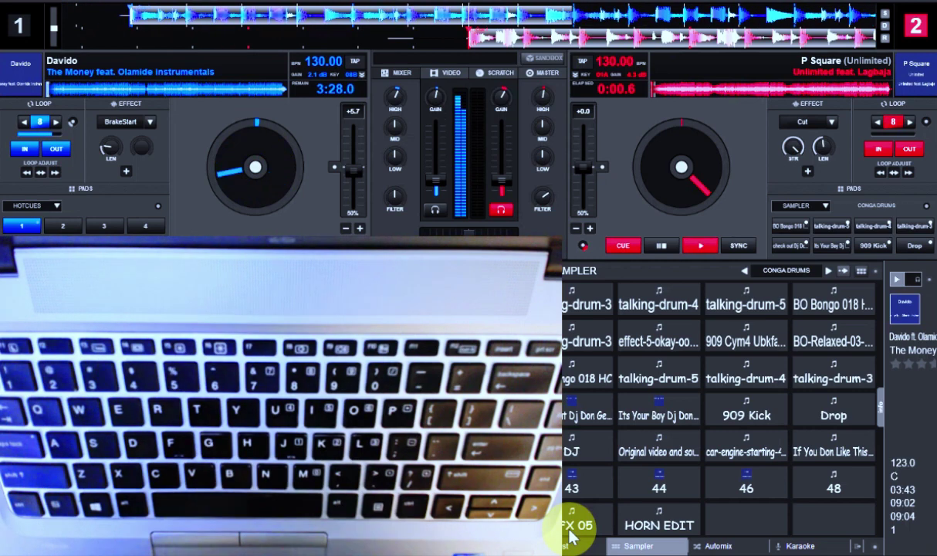
key("space")
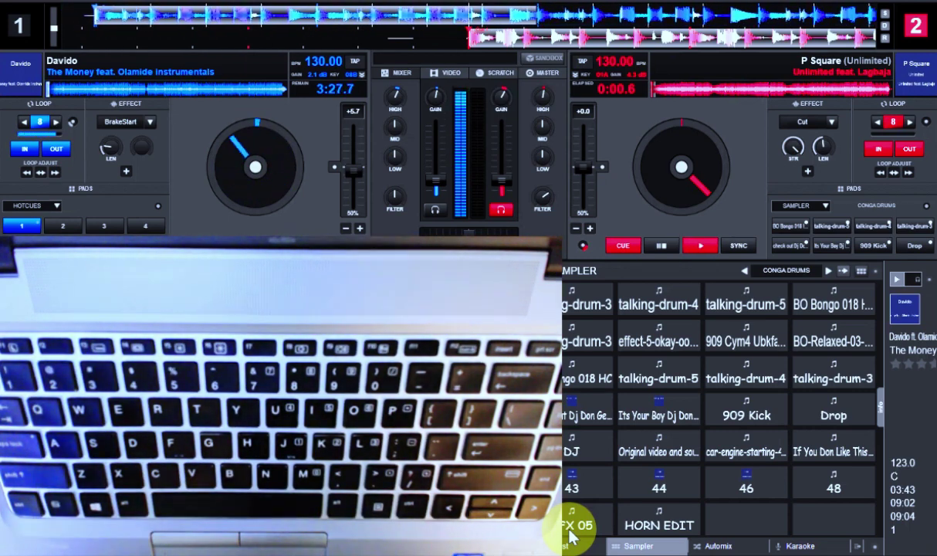
key("space")
key("space")
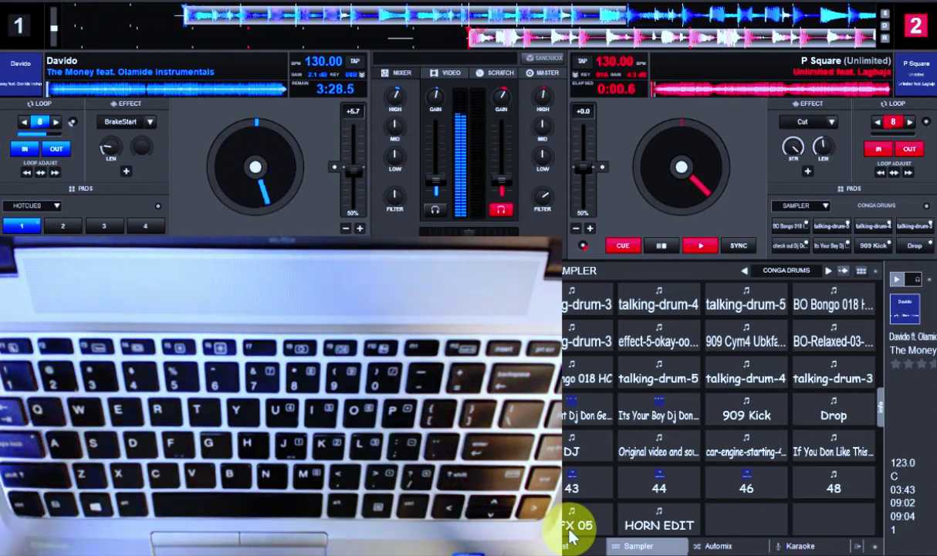
key("space")
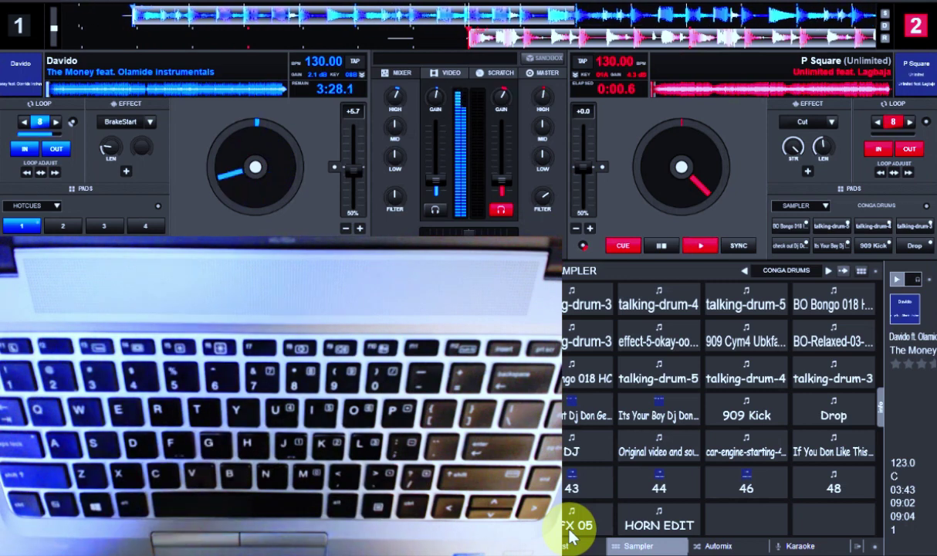
key("space")
Retrigger deck 1 from its hotcue four times with the arrow keys
key("Left")
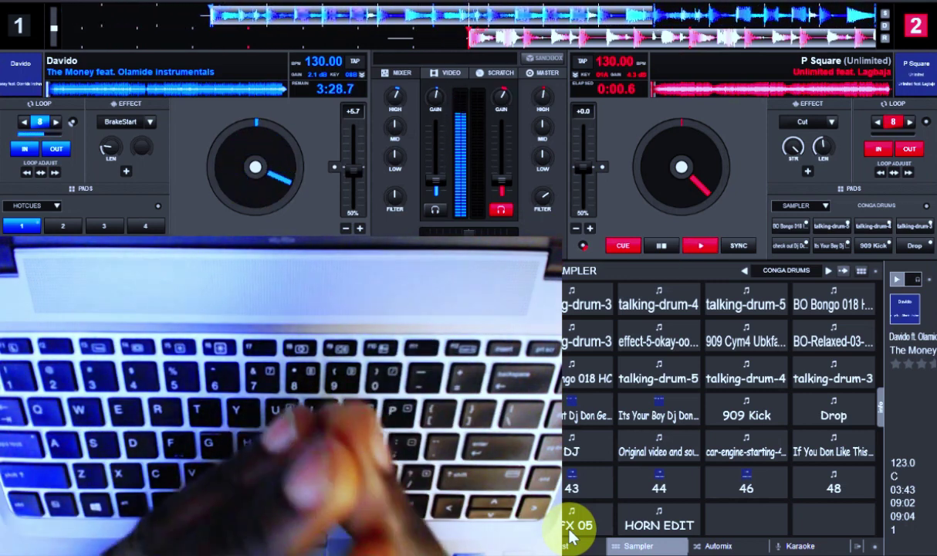
key("Left")
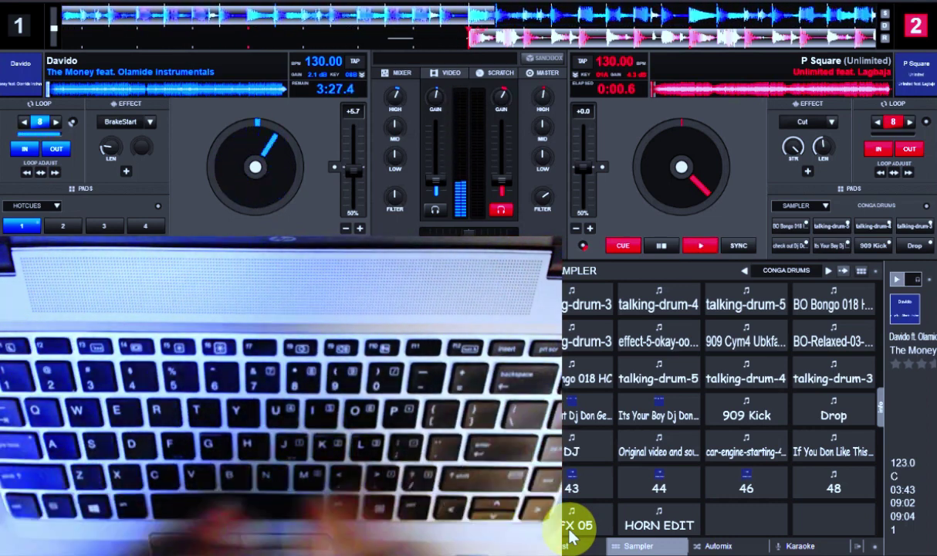
key("Right")
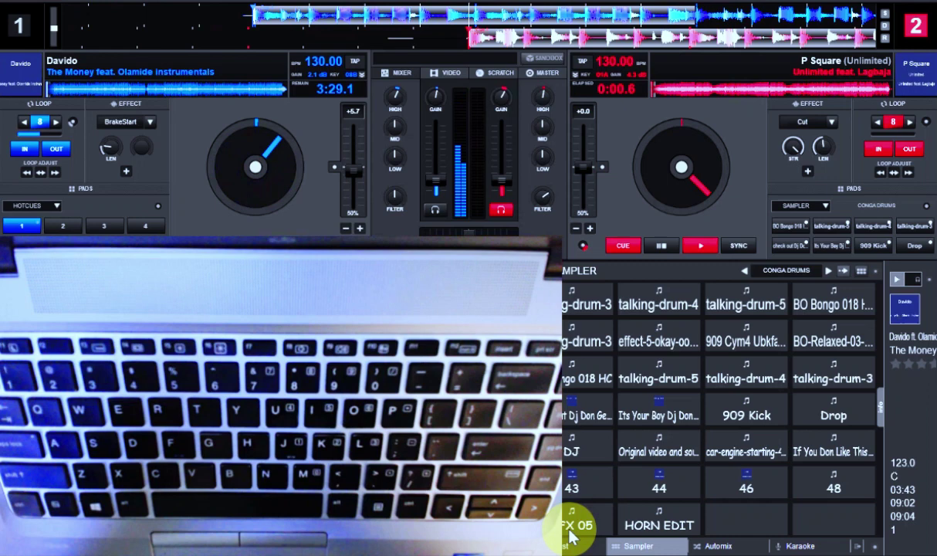
key("Left")
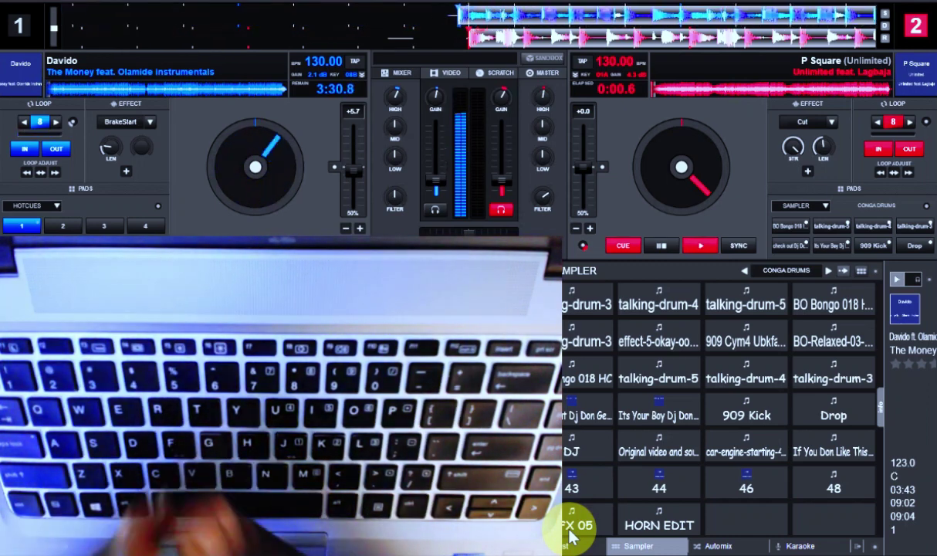
Punch deck 2 in and out over deck 1 in short bursts, ending stopped
key("space")
key("space")
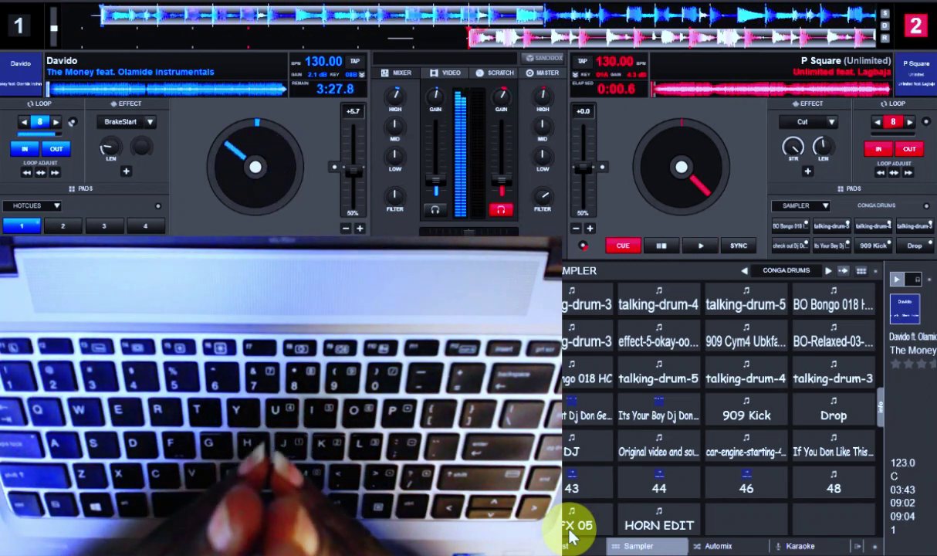
key("space")
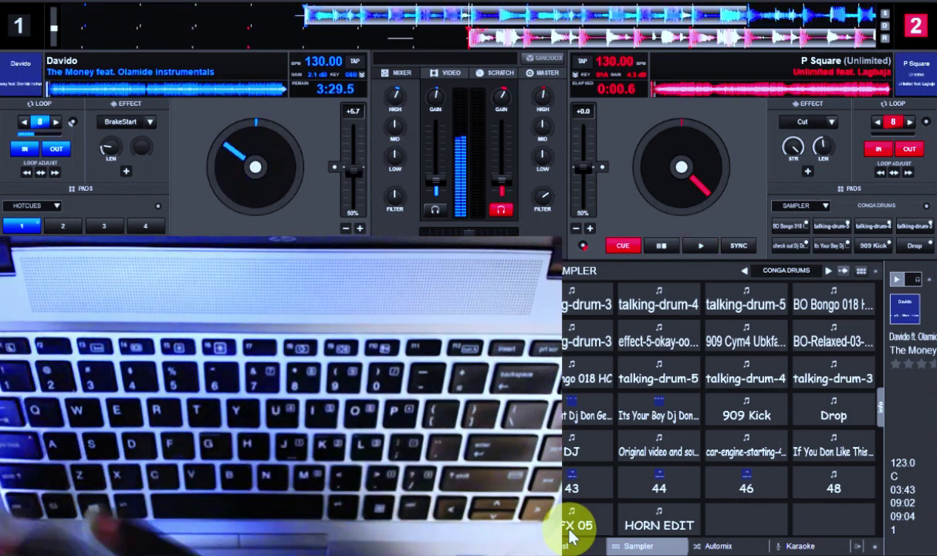
key("space")
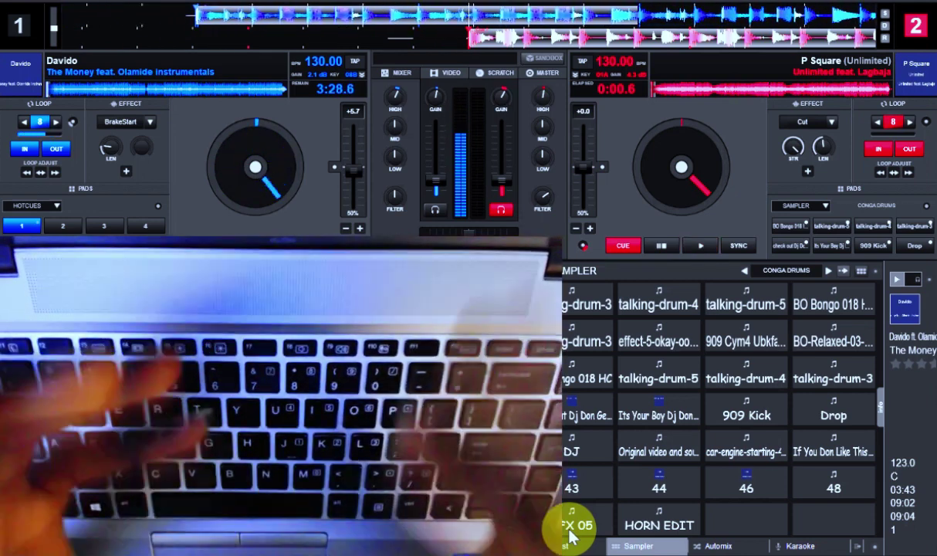
key("space")
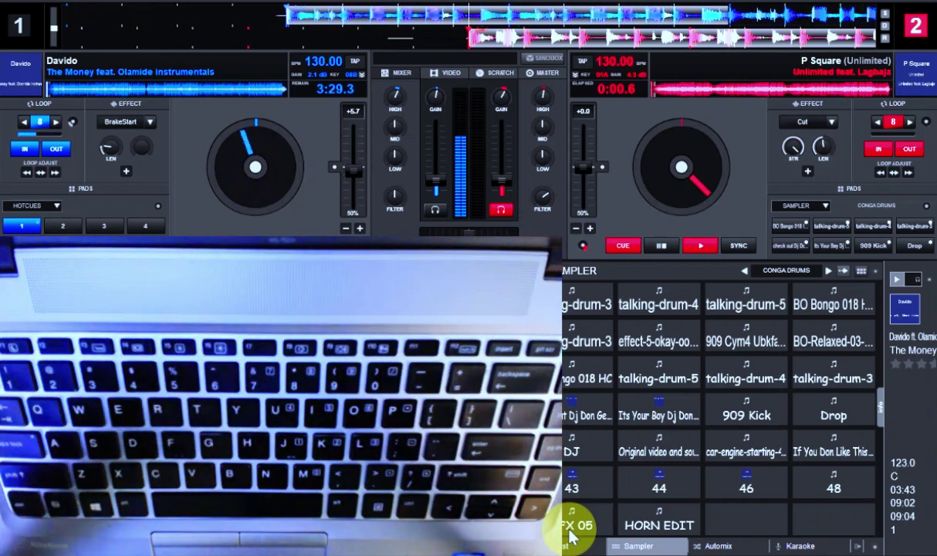
key("space")
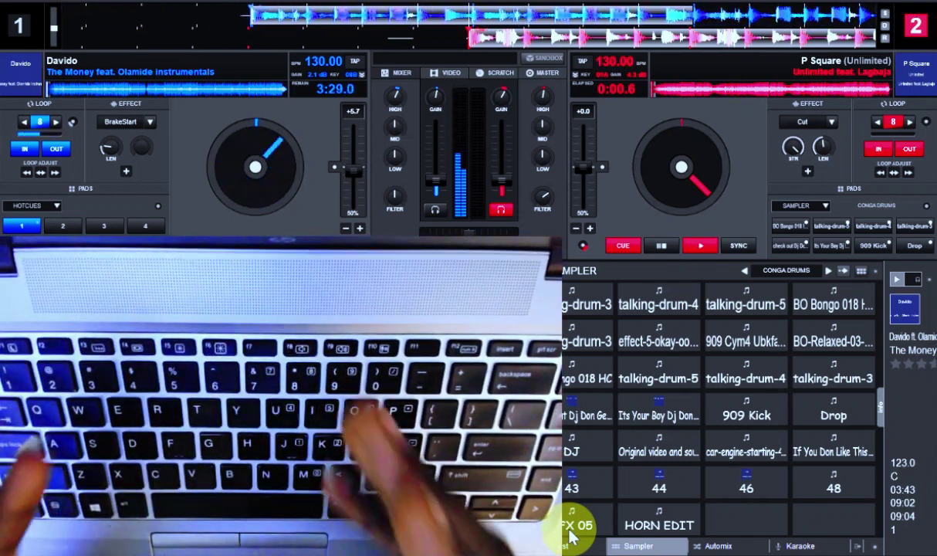
key("space")
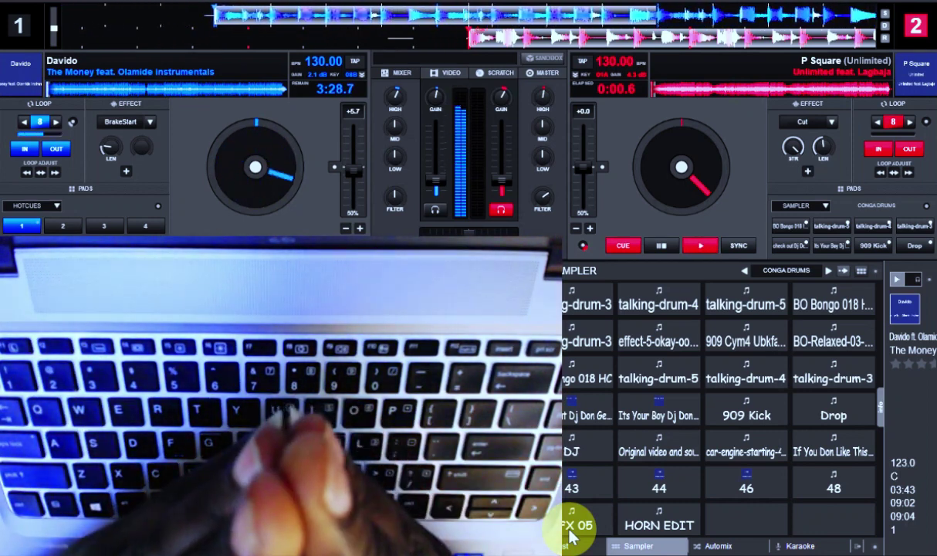
key("space")
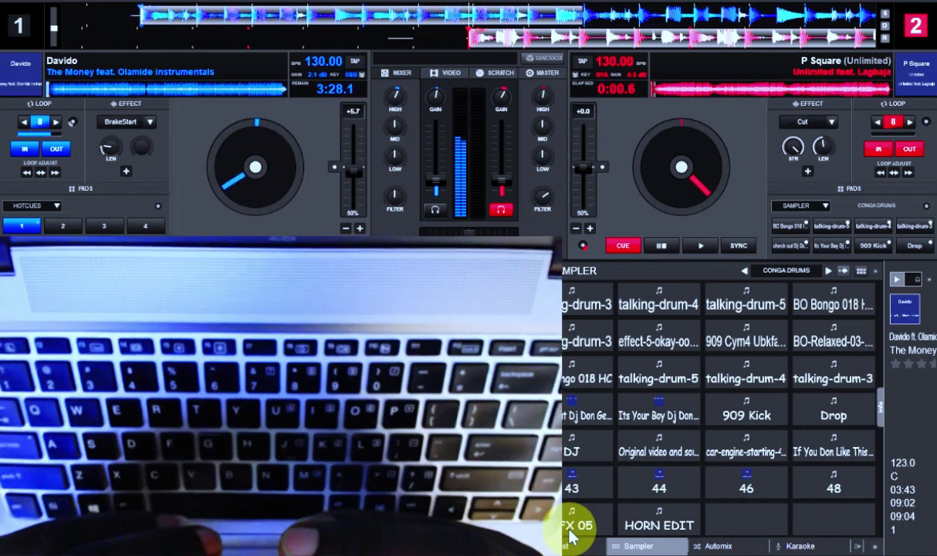
Pause deck 2 with Space, leaving The Money playing alone on deck 1
key("space")
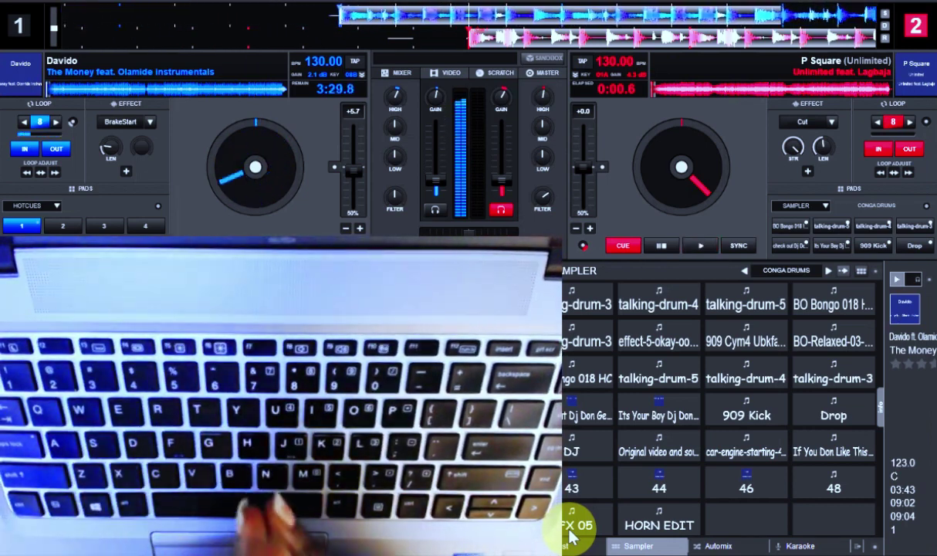